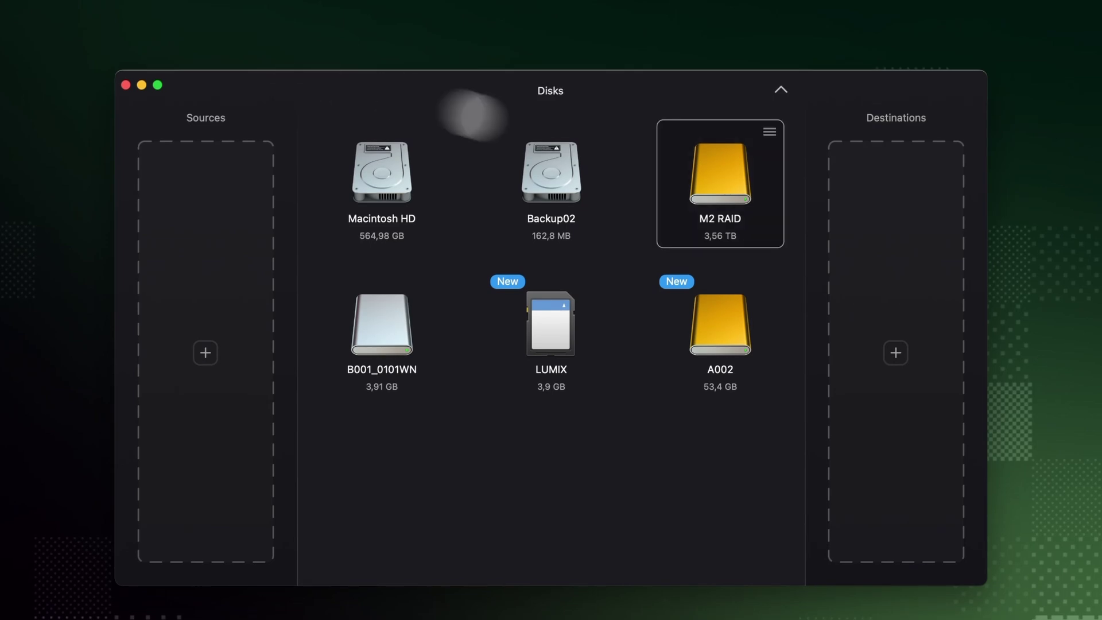
Set M2 RAID as the destination and the LUMIX card as the source, and add the transfer.
{"action": "left_click_drag", "start_coordinate": [681, 172], "coordinate": [856, 293]}
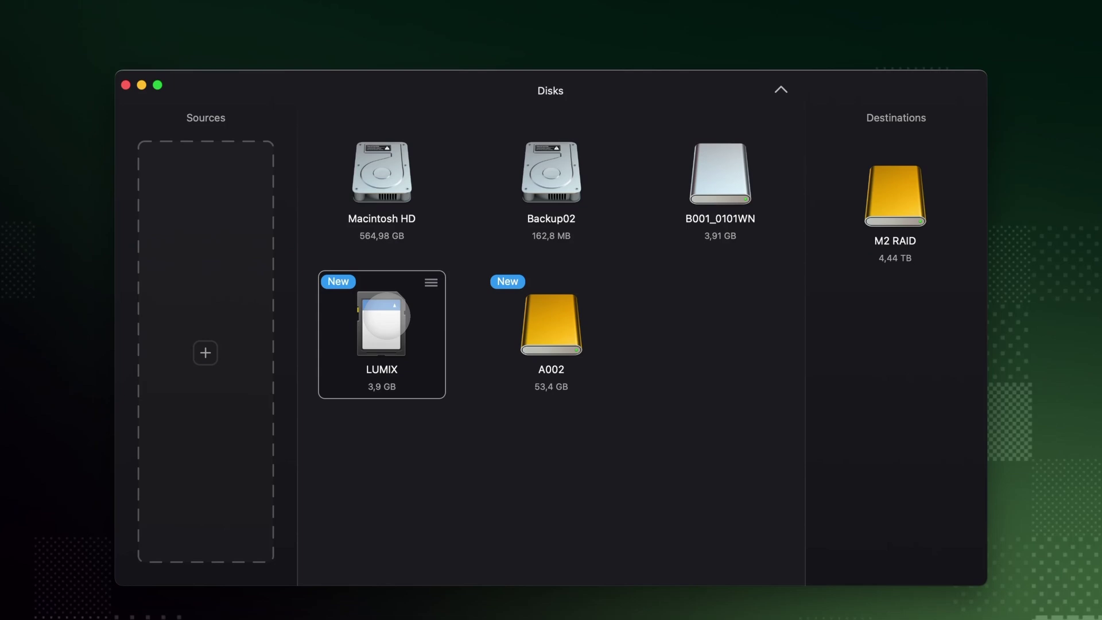
{"action": "left_click_drag", "start_coordinate": [388, 316], "coordinate": [229, 283]}
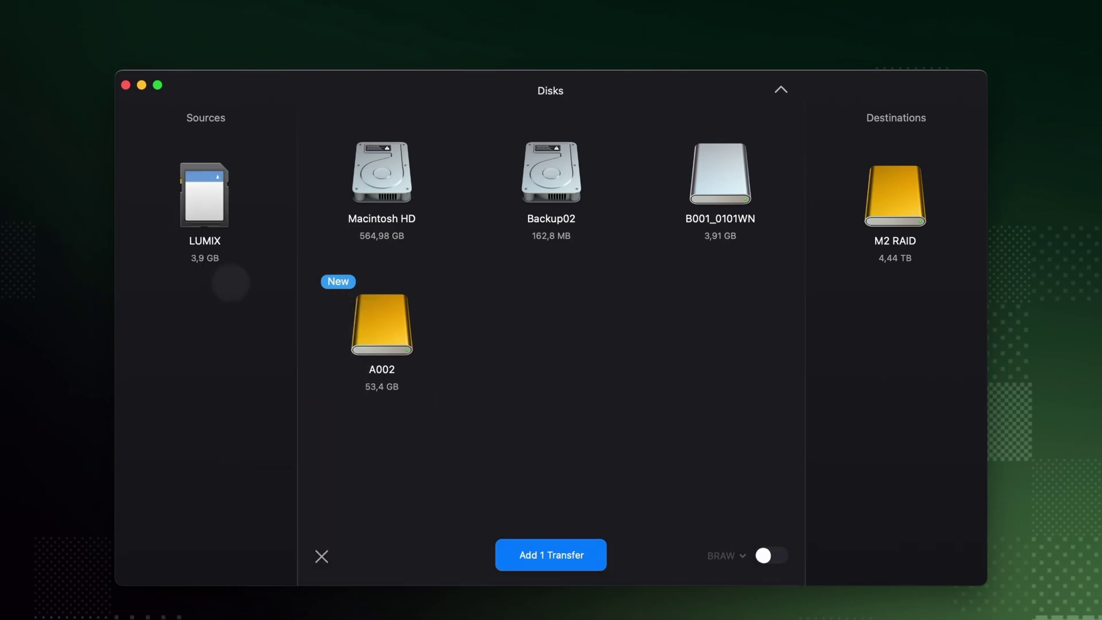
{"action": "left_click", "coordinate": [541, 554]}
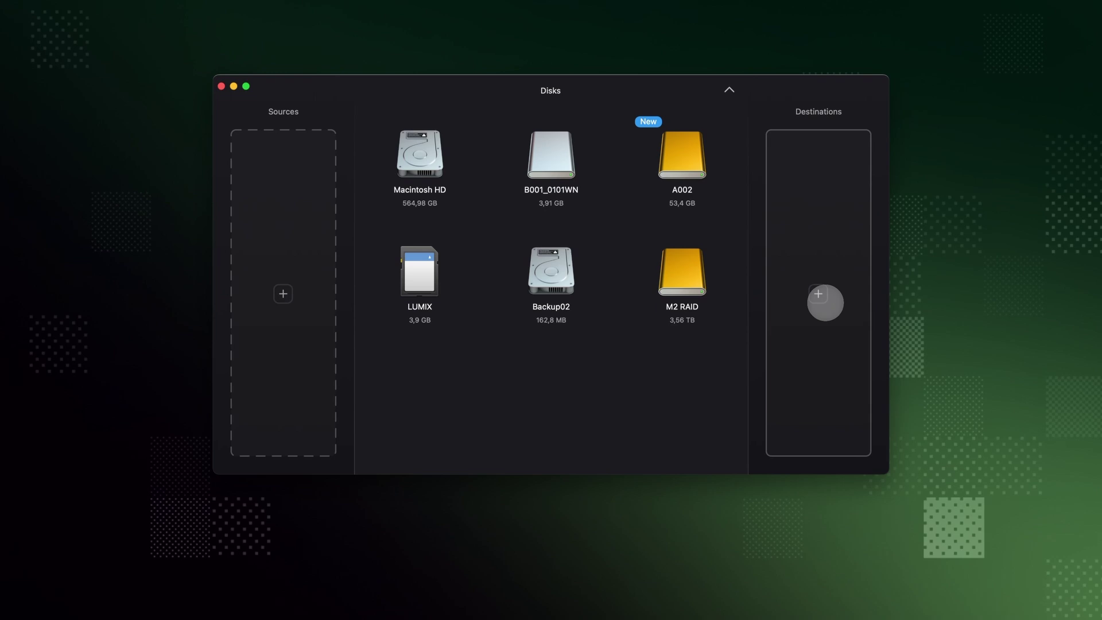
{"action": "left_click_drag", "start_coordinate": [687, 281], "coordinate": [810, 250]}
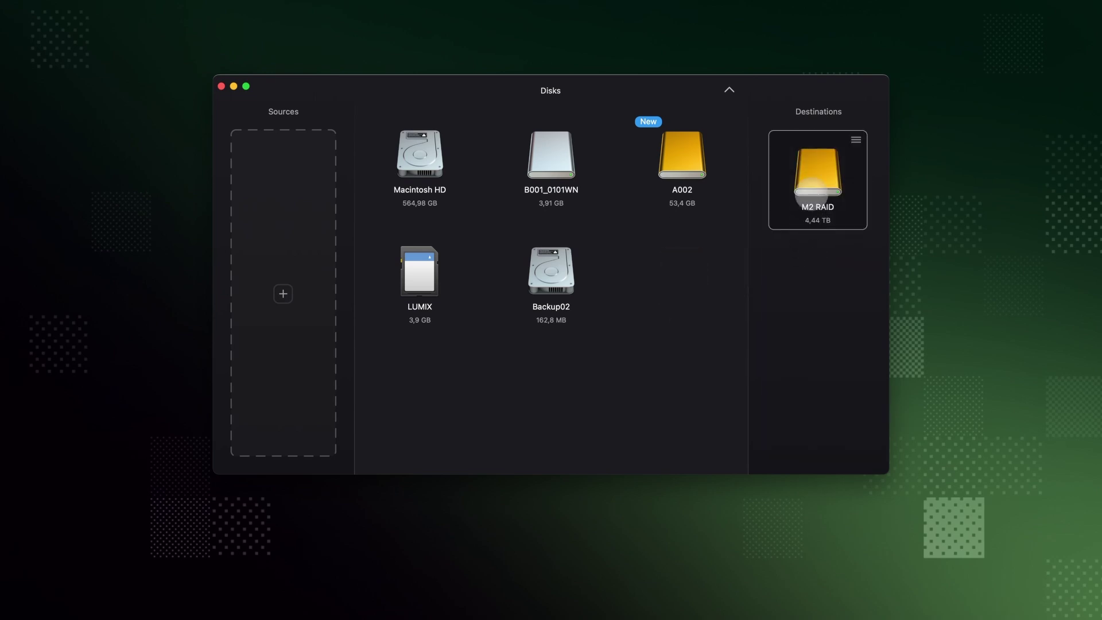
{"action": "left_click_drag", "start_coordinate": [810, 189], "coordinate": [673, 288]}
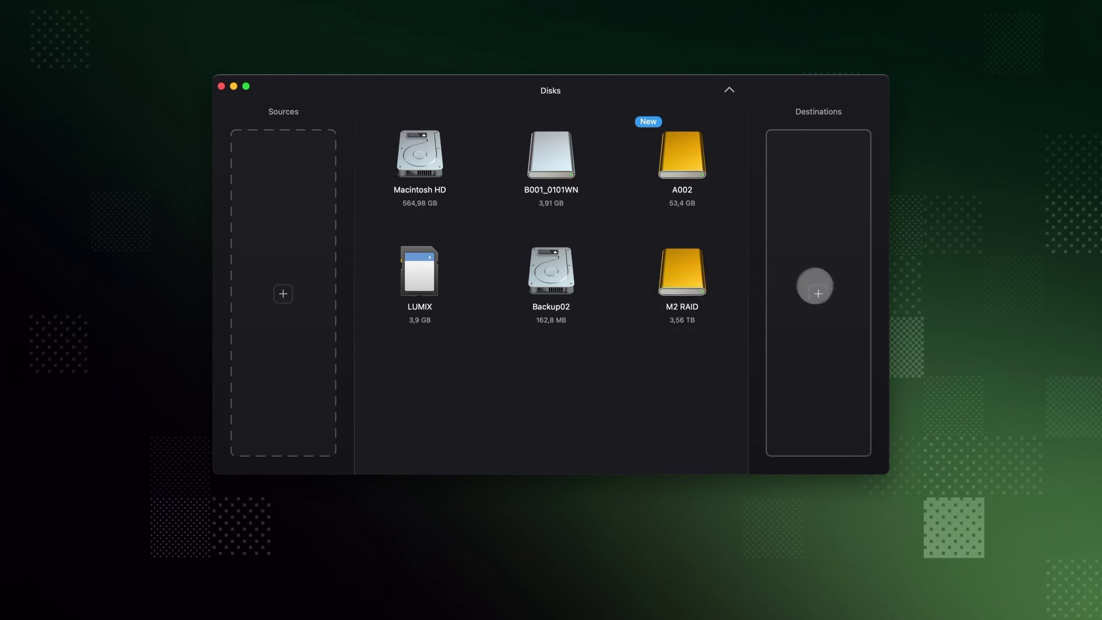
{"action": "left_click", "coordinate": [815, 287]}
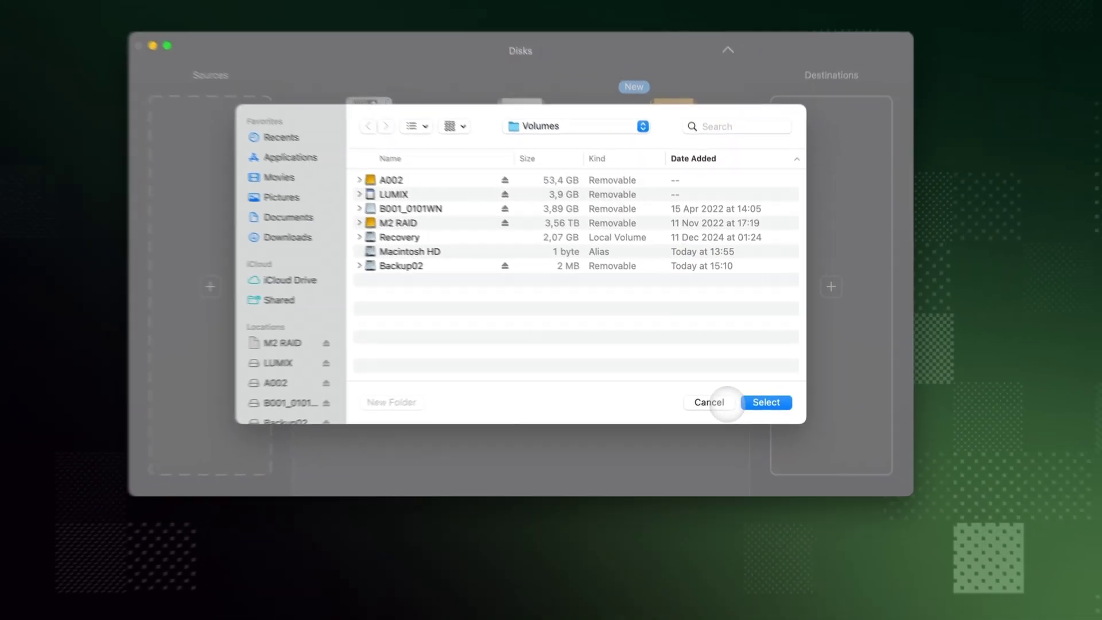
{"action": "left_click", "coordinate": [708, 407]}
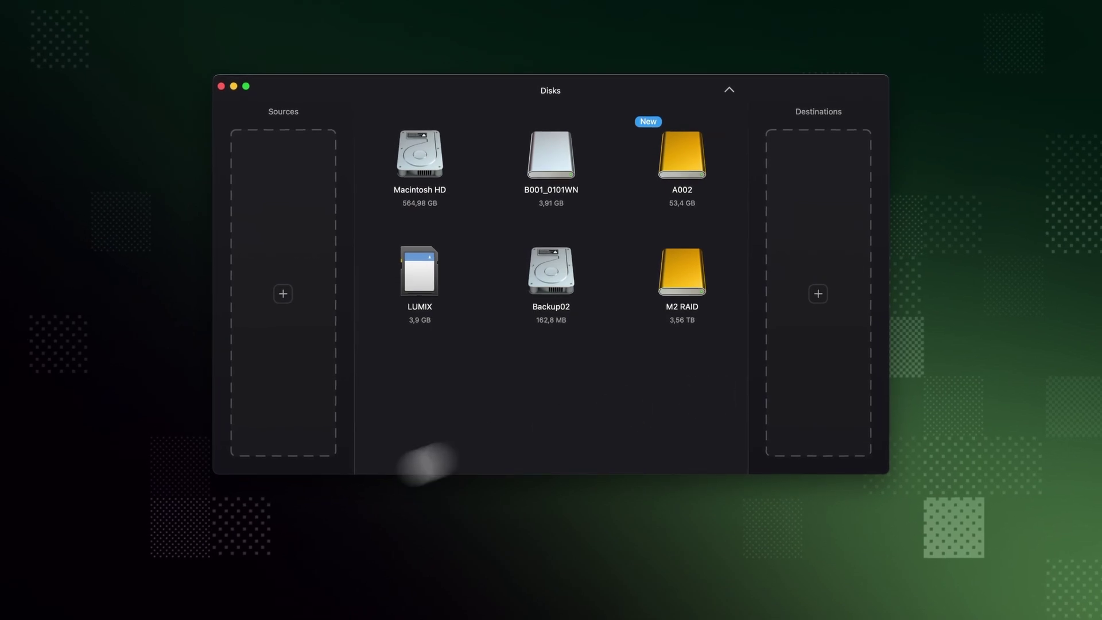
Switch to Finder and set Project Folder inside Client Name on M2 RAID as the destination.
{"action": "mouse_move", "coordinate": [131, 612]}
{"action": "left_click", "coordinate": [43, 599]}
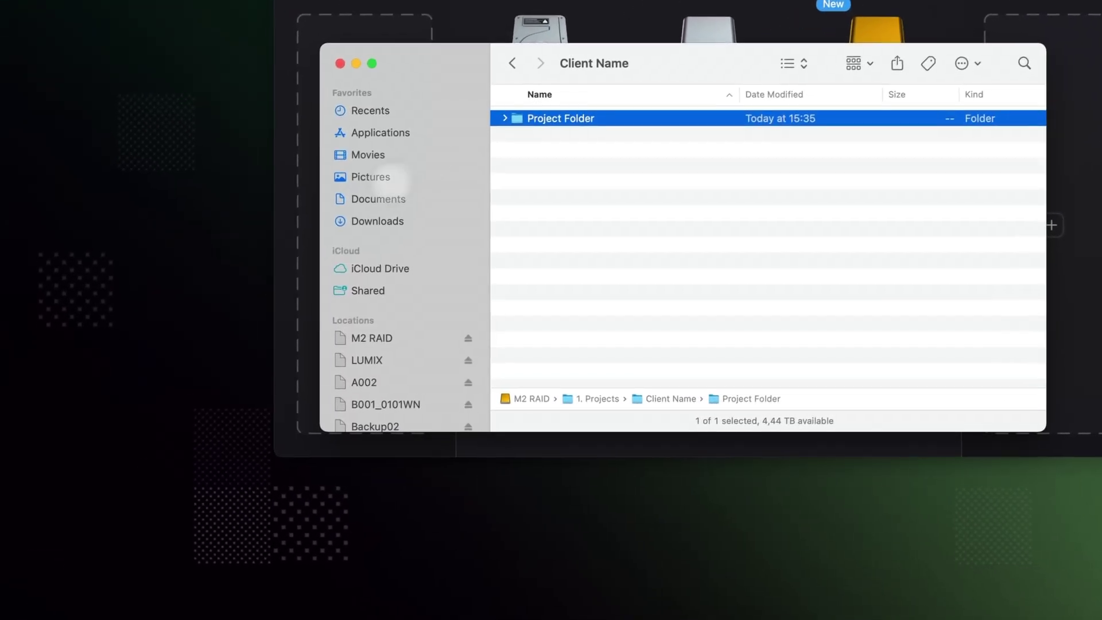
{"action": "right_click", "coordinate": [412, 206]}
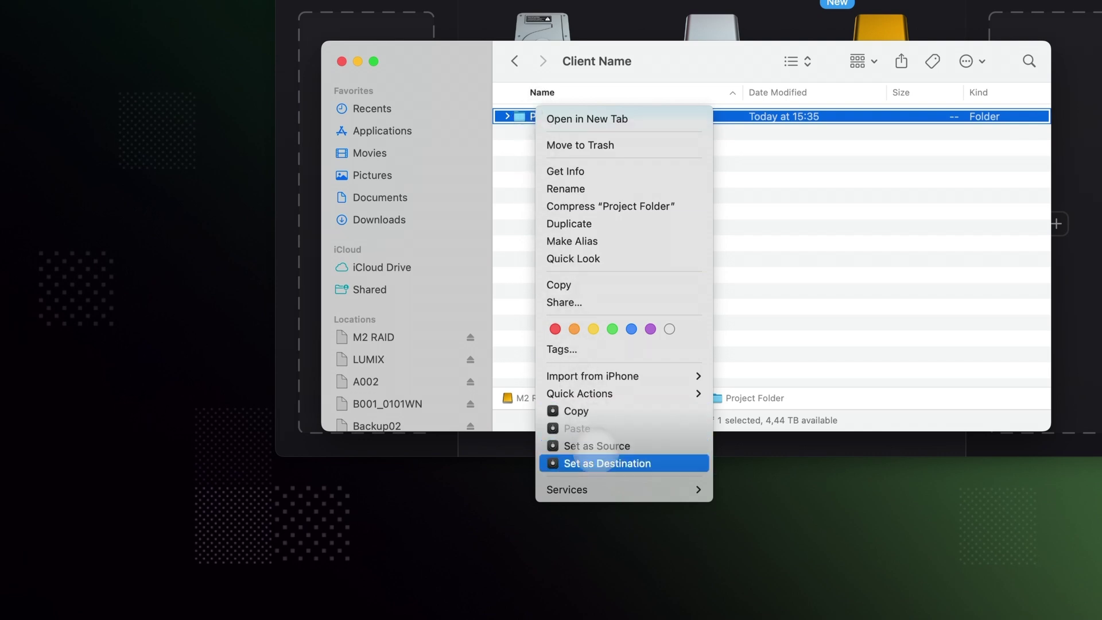
{"action": "left_click", "coordinate": [593, 462]}
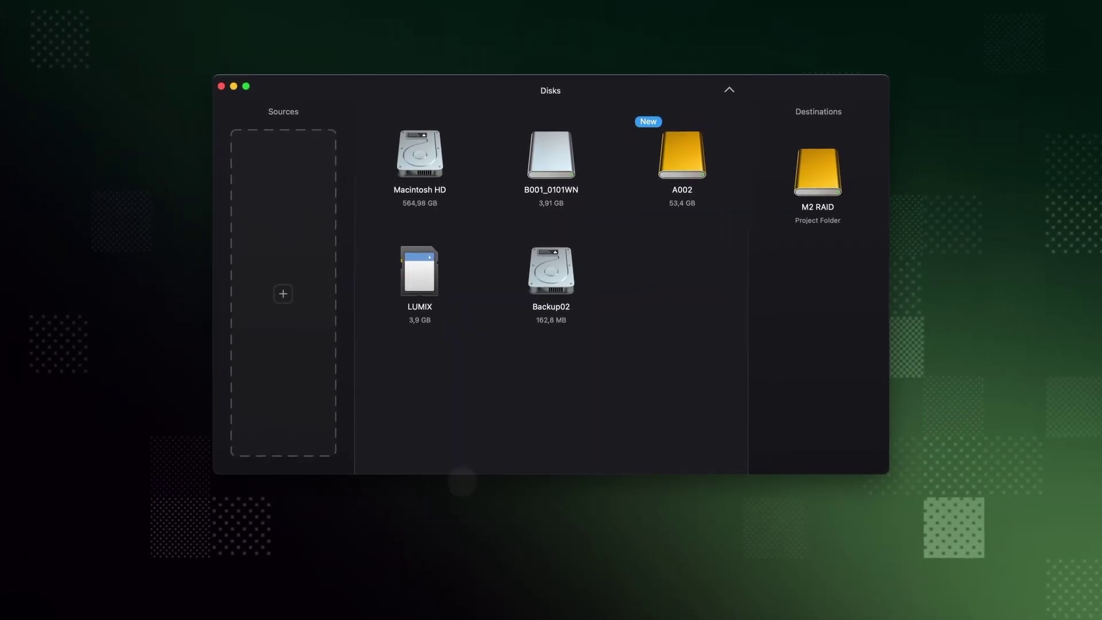
Add Backup02 as a second destination and set its destination folder to the recent Project Folder.
{"action": "left_click_drag", "start_coordinate": [534, 280], "coordinate": [794, 276]}
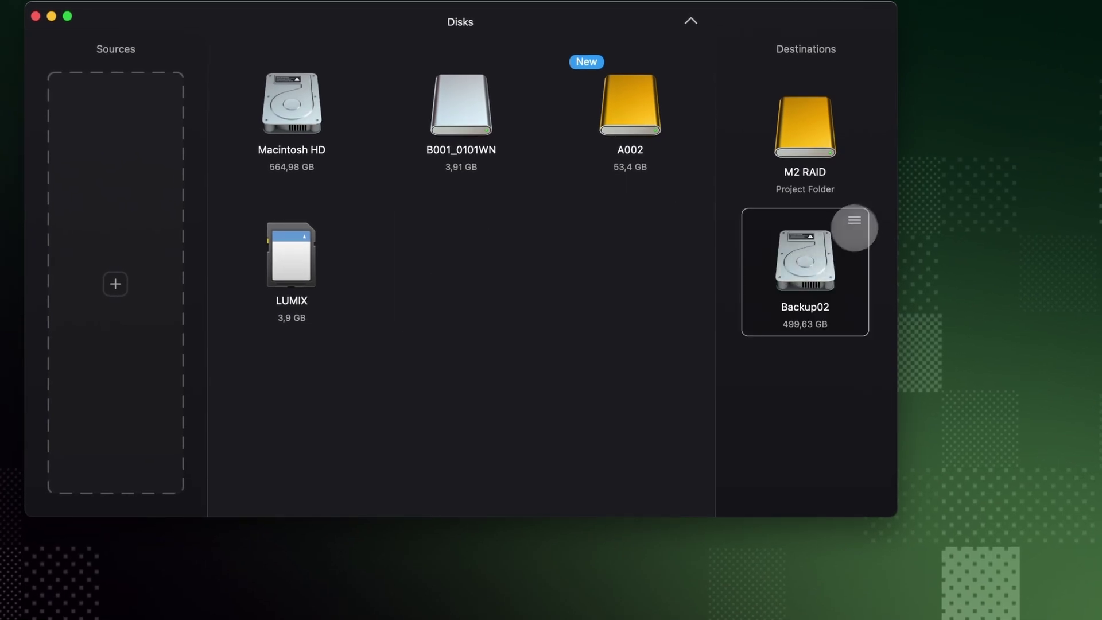
{"action": "left_click", "coordinate": [853, 220]}
{"action": "mouse_move", "coordinate": [878, 263]}
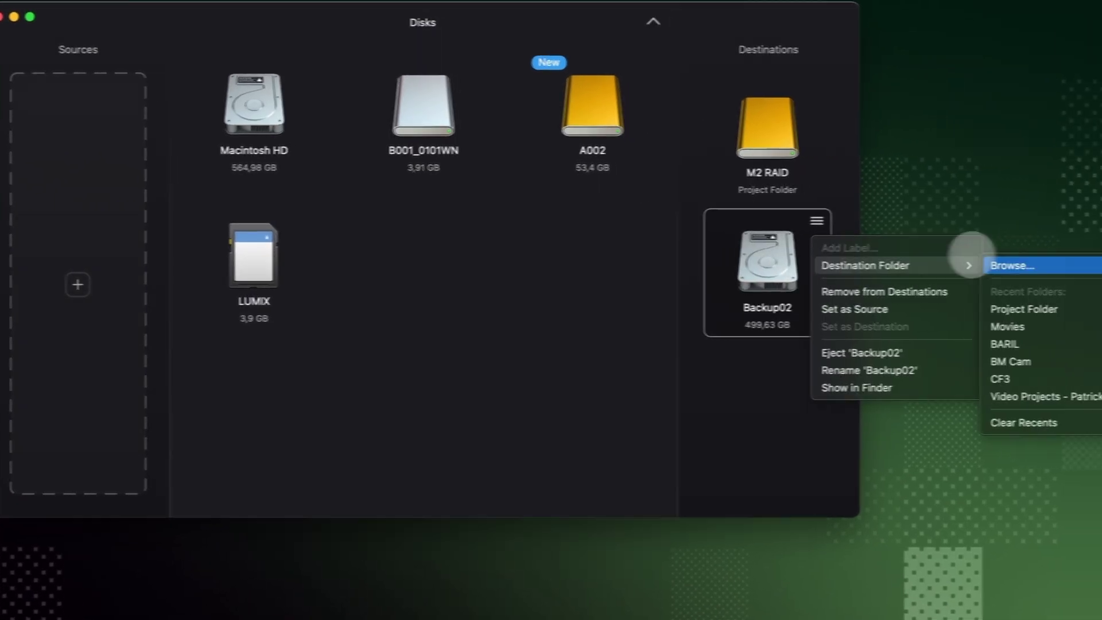
{"action": "left_click", "coordinate": [1066, 311]}
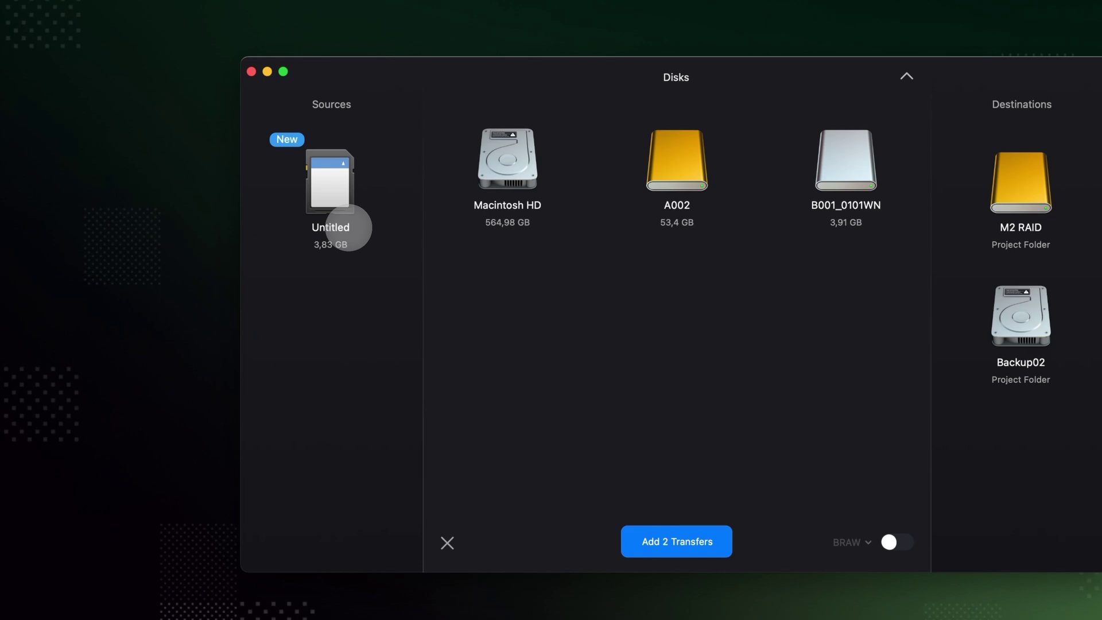
Label the Untitled source card A001 and add its transfers to both destinations.
{"action": "left_click", "coordinate": [339, 203]}
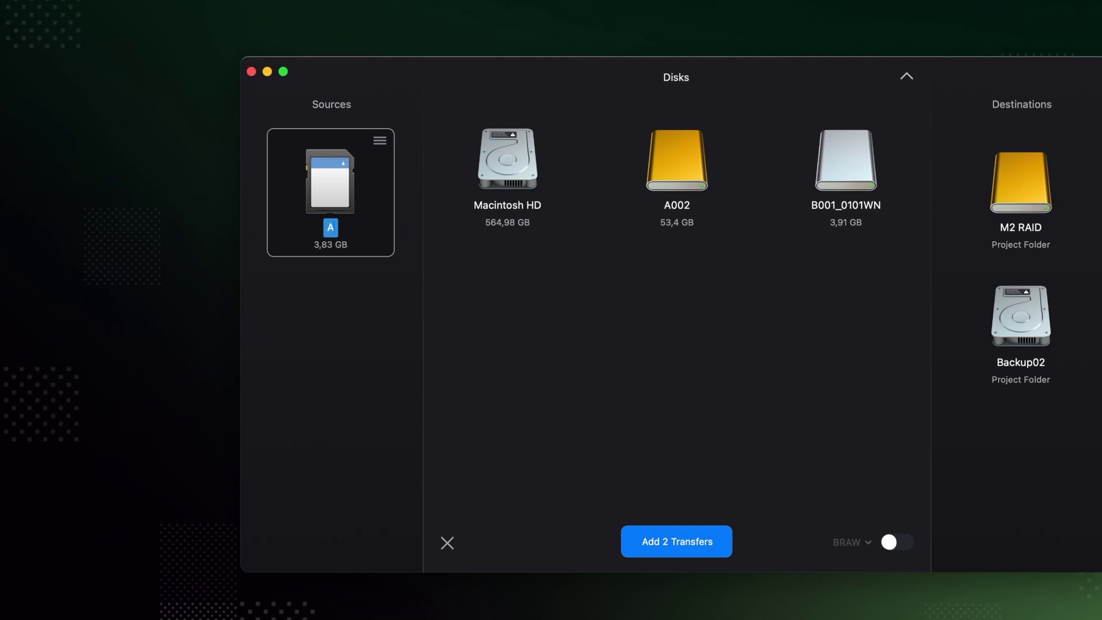
{"action": "type", "text": "1"}
{"action": "key", "text": "Return"}
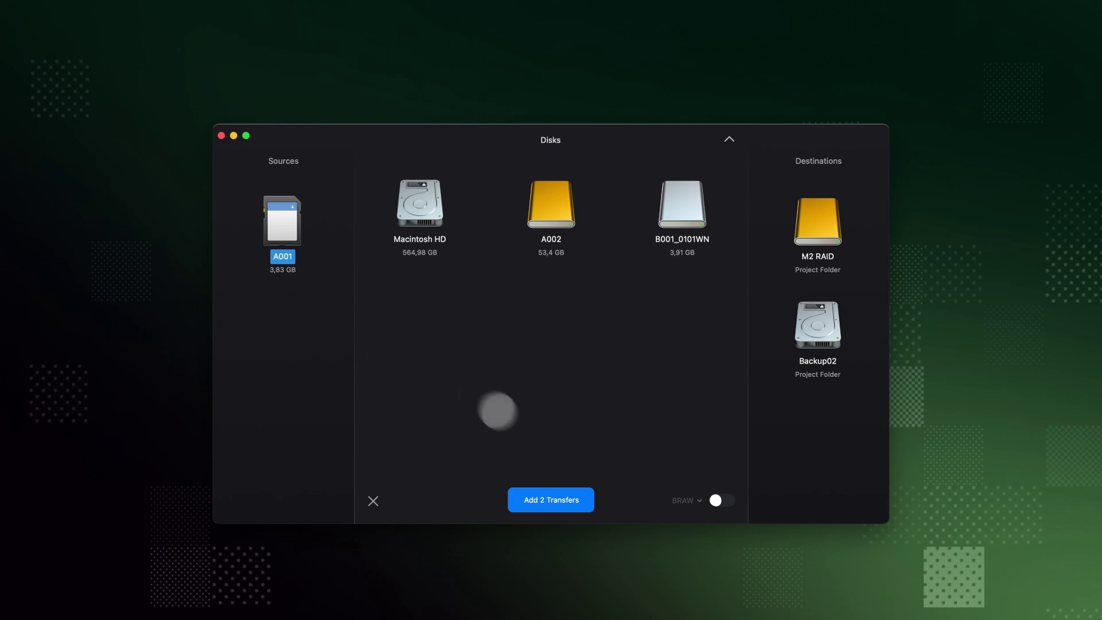
{"action": "left_click", "coordinate": [550, 499]}
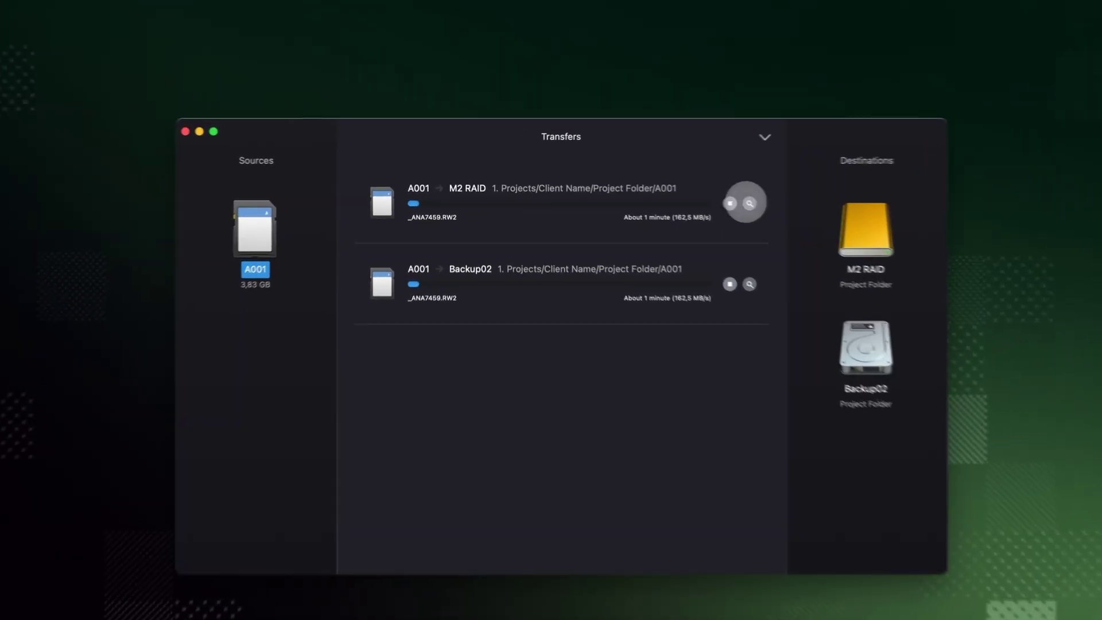
Return to the disk overview, add B001_0101WN as another source, and add its two transfers.
{"action": "left_click", "coordinate": [798, 134]}
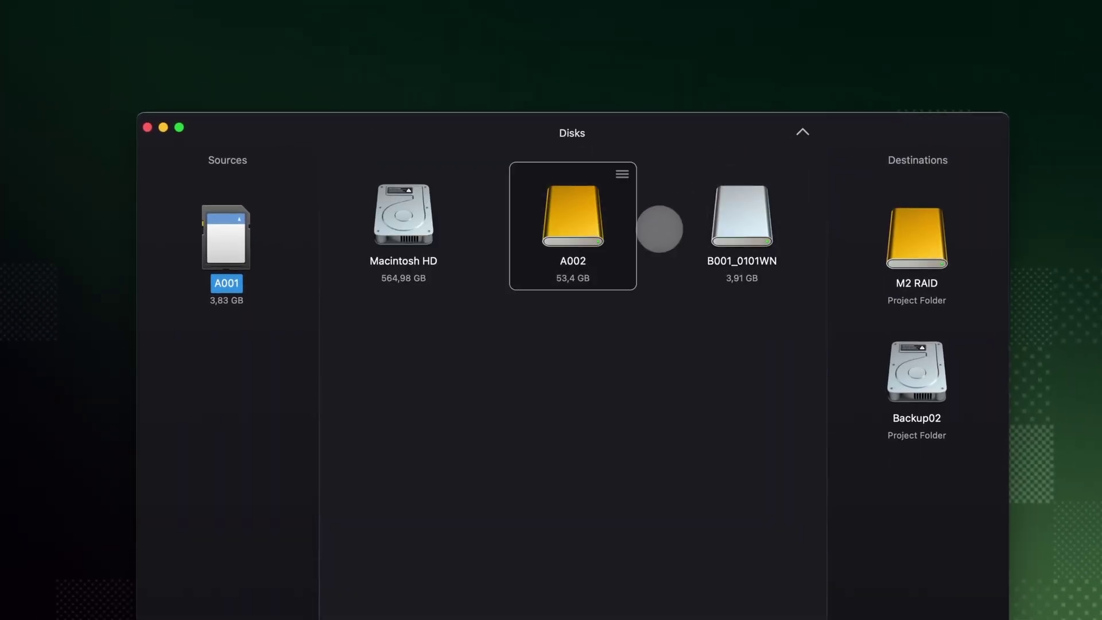
{"action": "left_click_drag", "start_coordinate": [741, 218], "coordinate": [227, 385]}
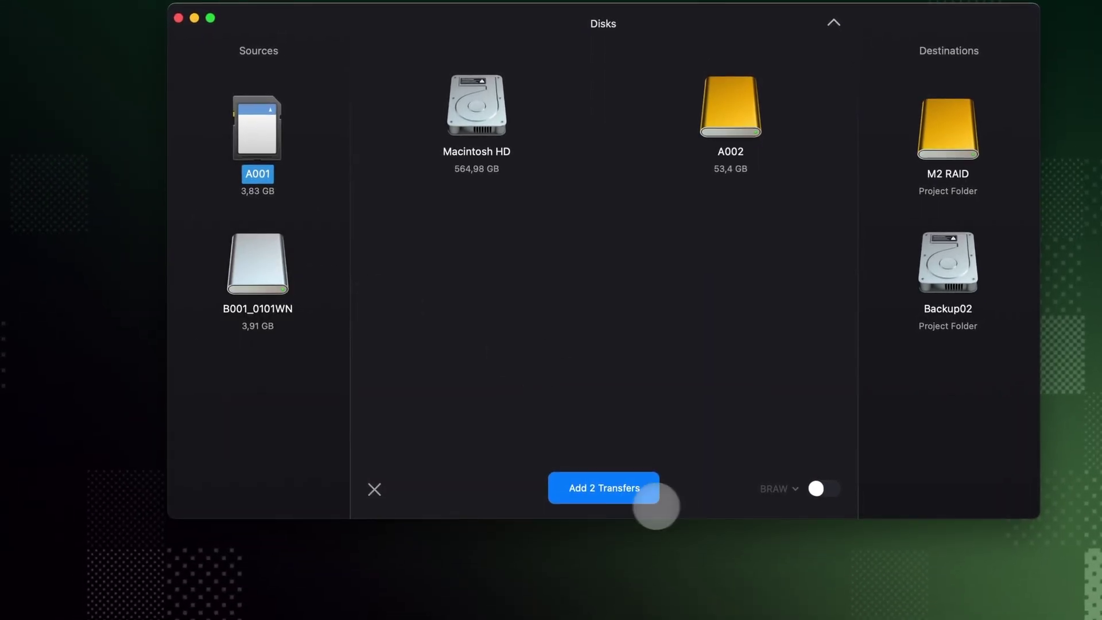
{"action": "left_click", "coordinate": [622, 490]}
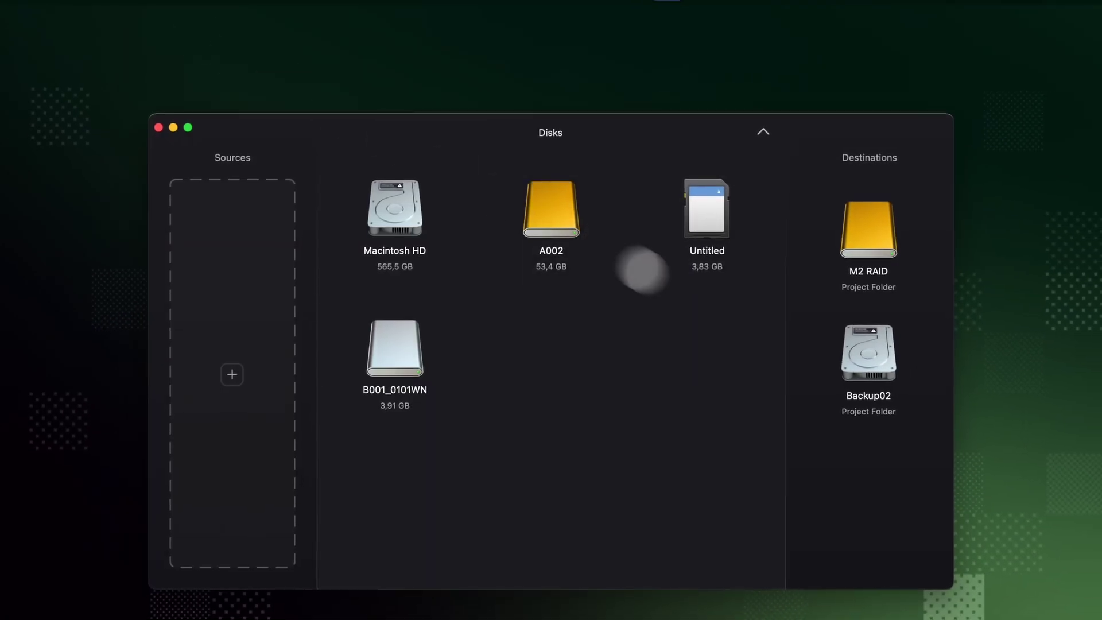
{"action": "mouse_move", "coordinate": [861, 344]}
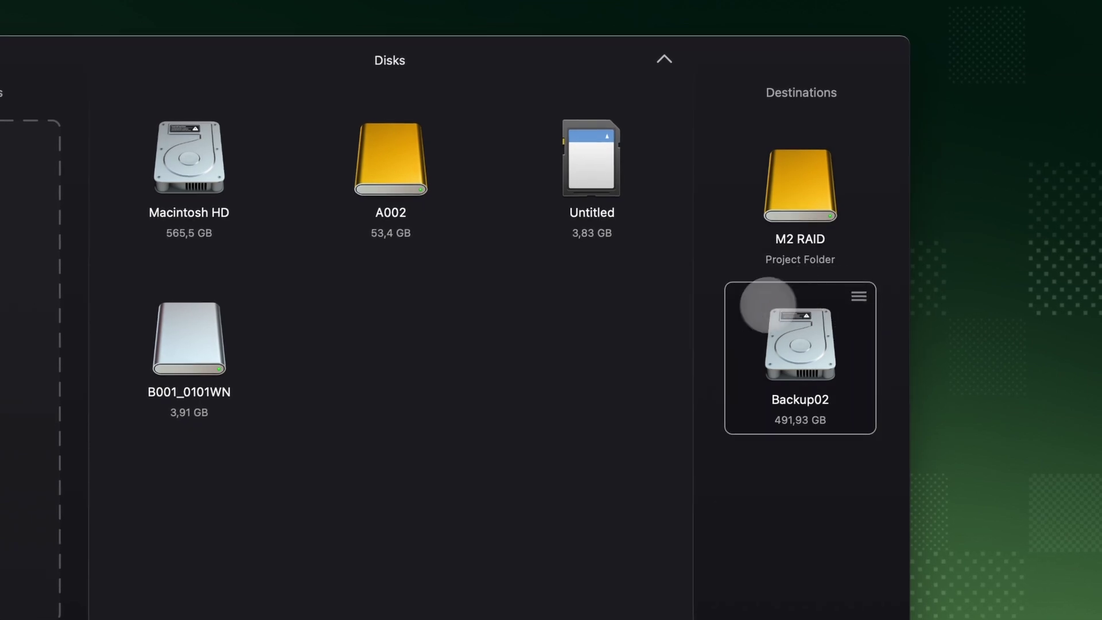
{"action": "mouse_move", "coordinate": [754, 330]}
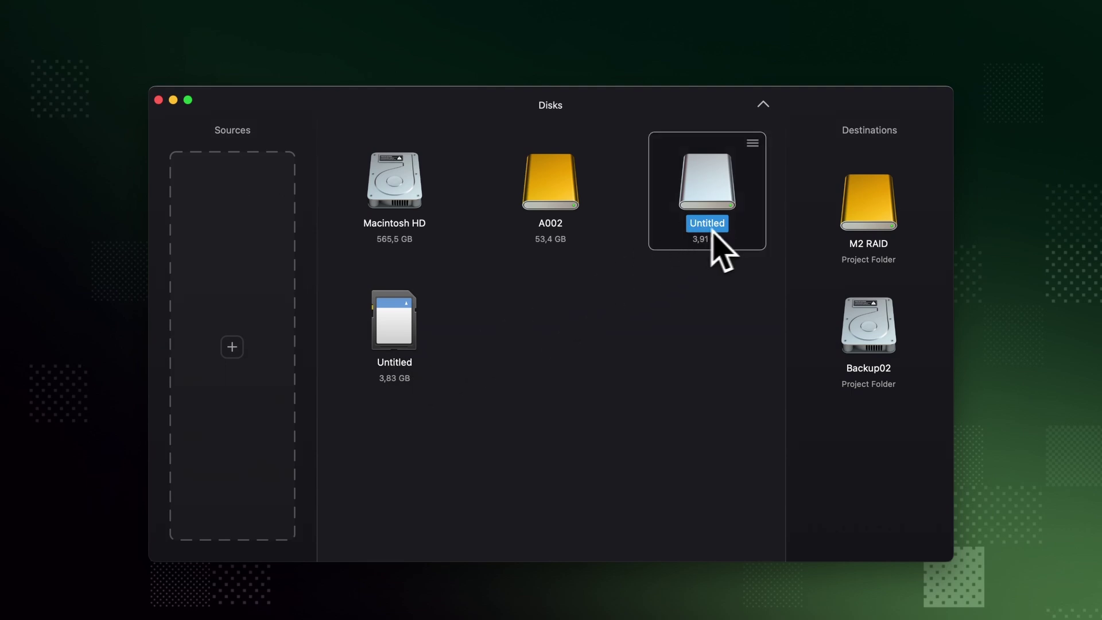
{"action": "left_click_drag", "start_coordinate": [716, 235], "coordinate": [621, 214]}
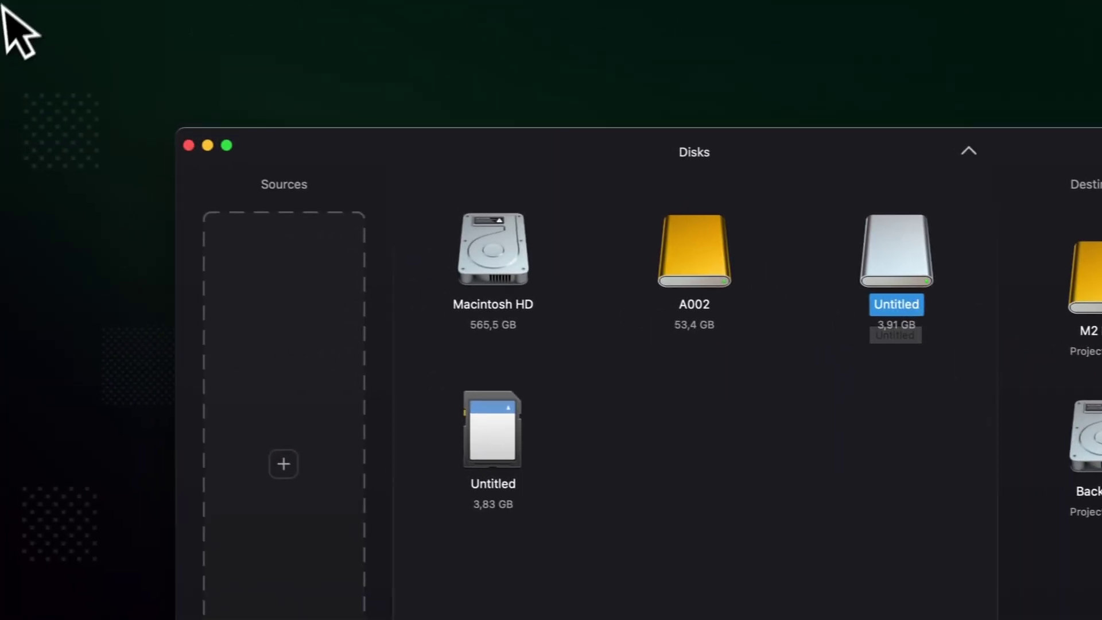
Open the Organize settings and set the file filter to copy only .mov files.
{"action": "left_click", "coordinate": [69, 17]}
{"action": "left_click", "coordinate": [74, 101]}
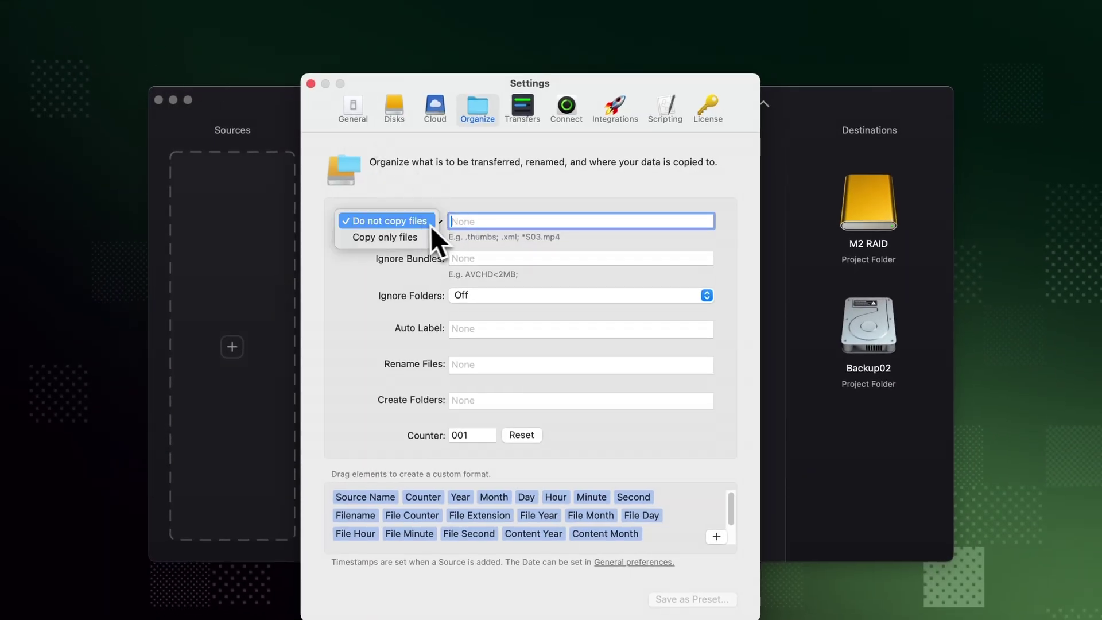
{"action": "left_click", "coordinate": [417, 237]}
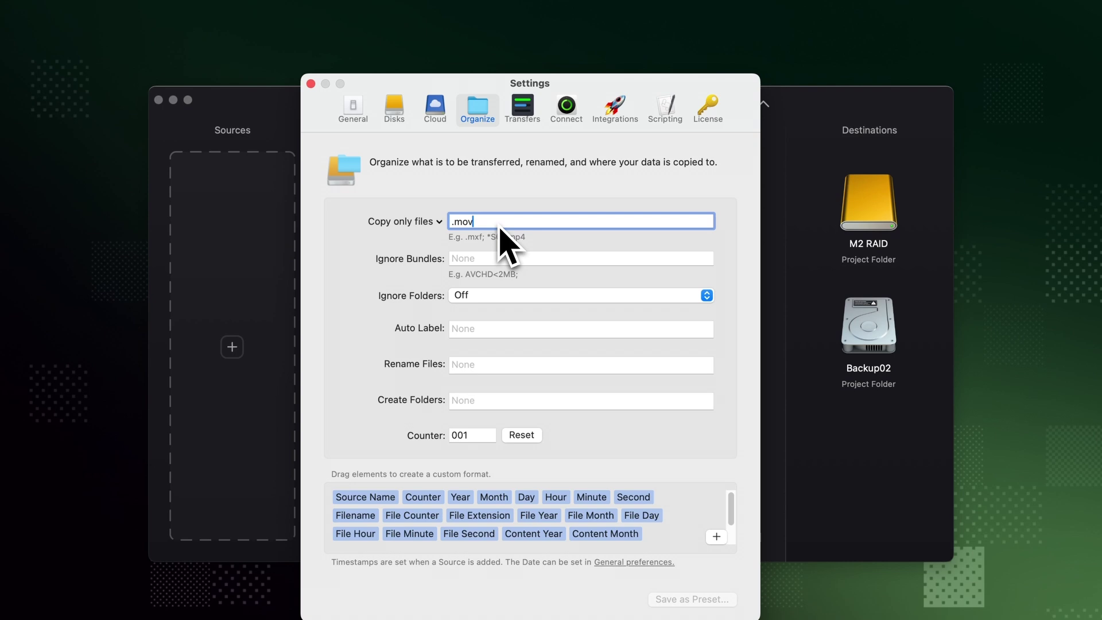
Build the Create Folders format as Production/Shoot Day/Source Name from the available elements.
{"action": "scroll", "coordinate": [573, 517], "scroll_direction": "down", "scroll_amount": 2}
{"action": "left_click_drag", "start_coordinate": [657, 519], "coordinate": [499, 405]}
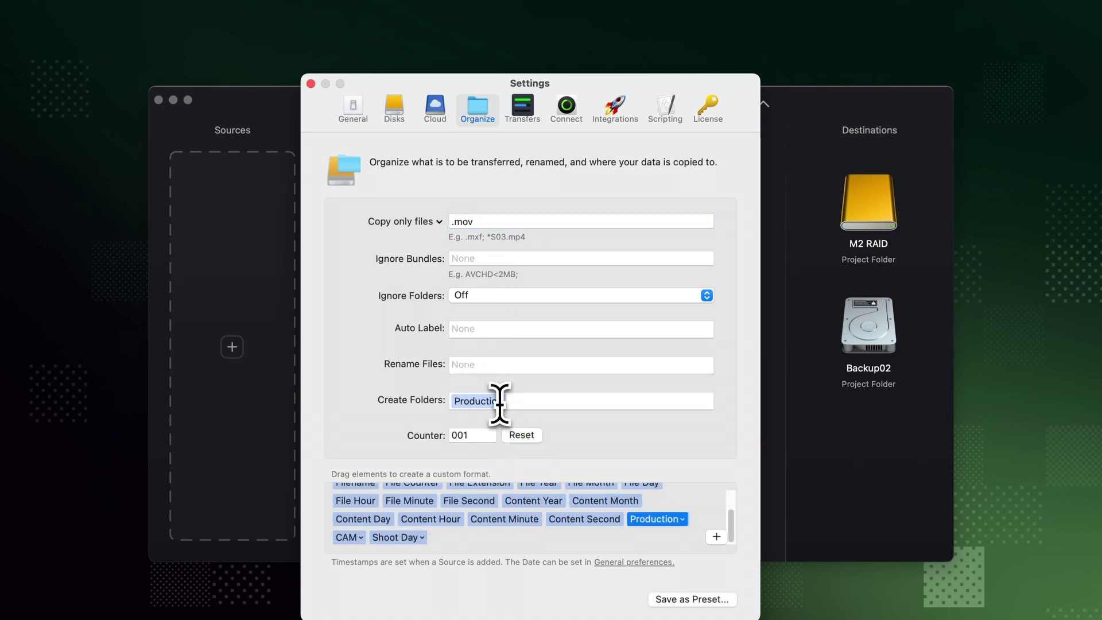
{"action": "left_click_drag", "start_coordinate": [361, 497], "coordinate": [644, 401]}
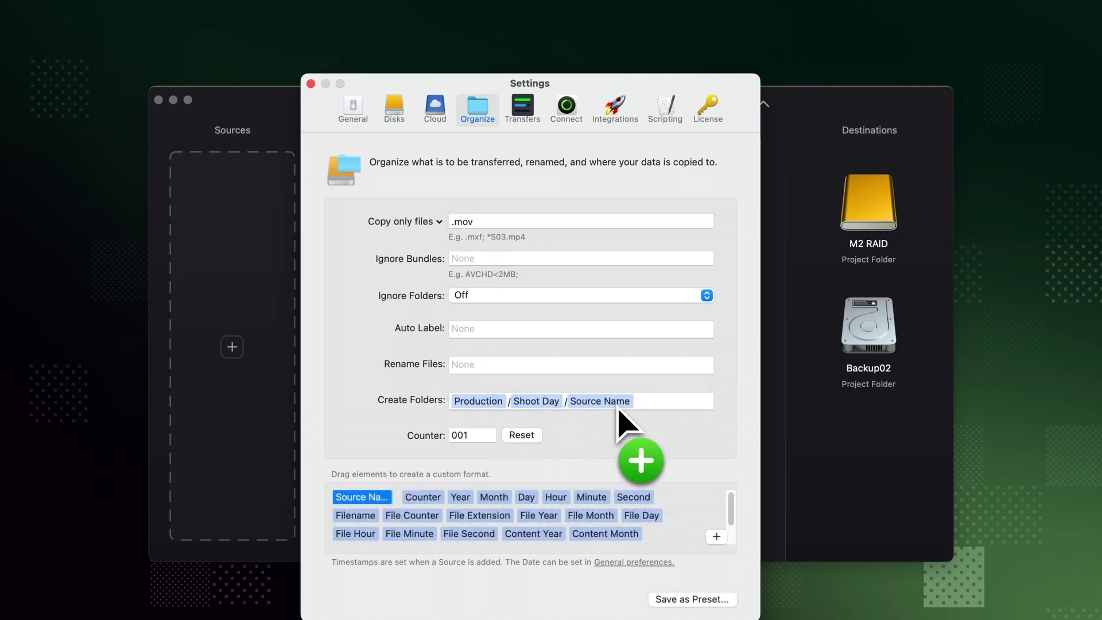
{"action": "left_click", "coordinate": [645, 402]}
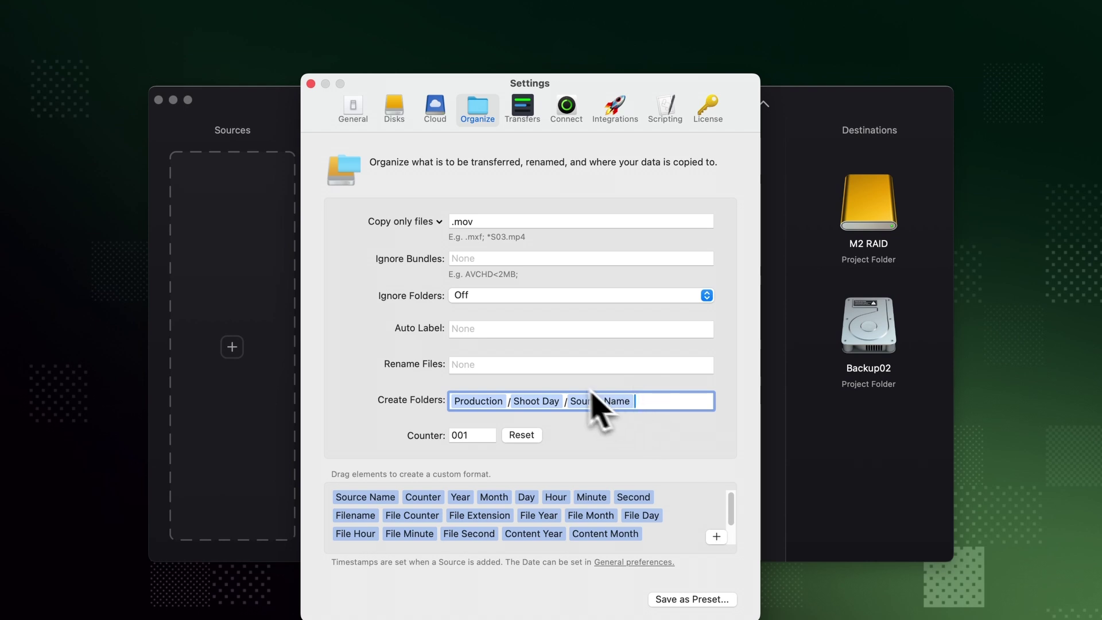
Build the Rename Files format as Production_Shoot Day_Source Name_Filename and save the settings as a preset named MOV ingest.
{"action": "left_click", "coordinate": [563, 364]}
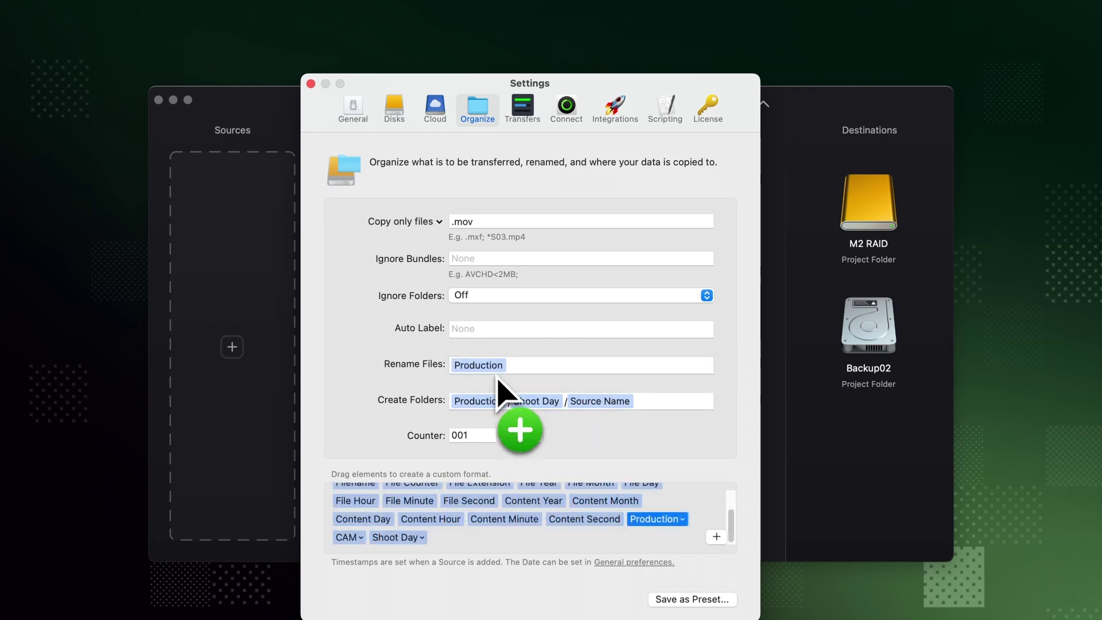
{"action": "left_click_drag", "start_coordinate": [497, 380], "coordinate": [561, 365]}
{"action": "type", "text": "_"}
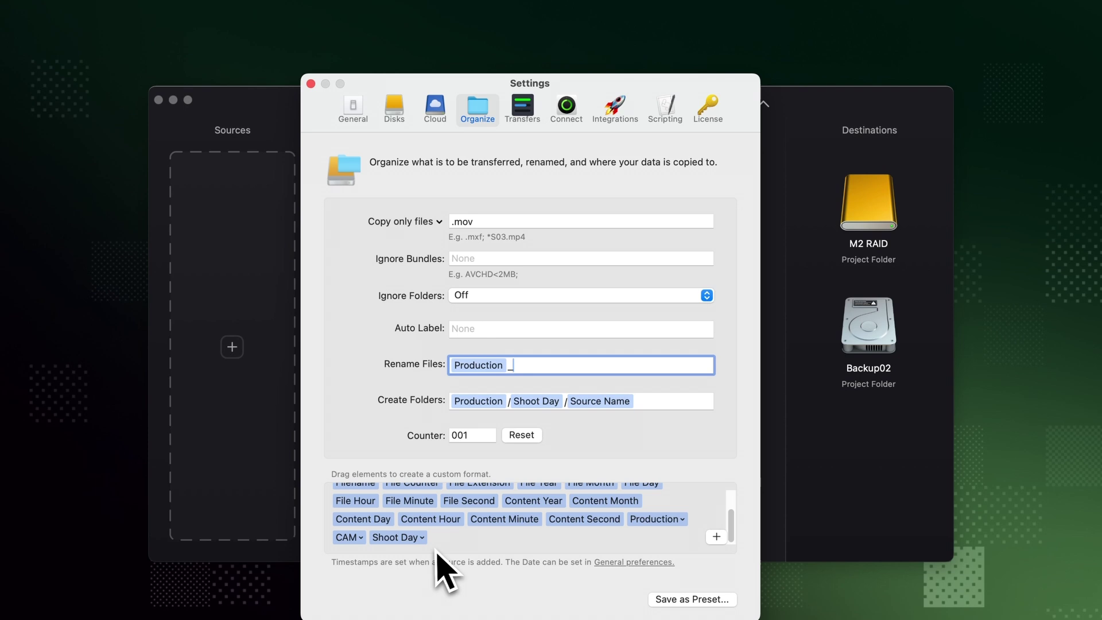
{"action": "left_click_drag", "start_coordinate": [566, 363], "coordinate": [572, 362]}
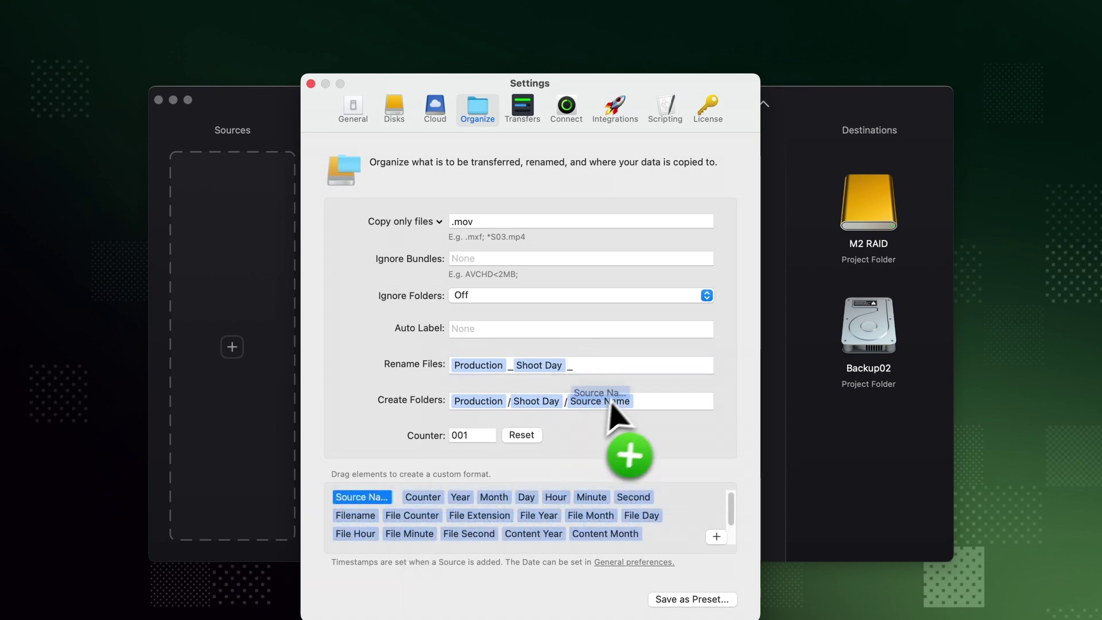
{"action": "left_click_drag", "start_coordinate": [610, 413], "coordinate": [627, 381]}
{"action": "left_click_drag", "start_coordinate": [627, 381], "coordinate": [639, 365]}
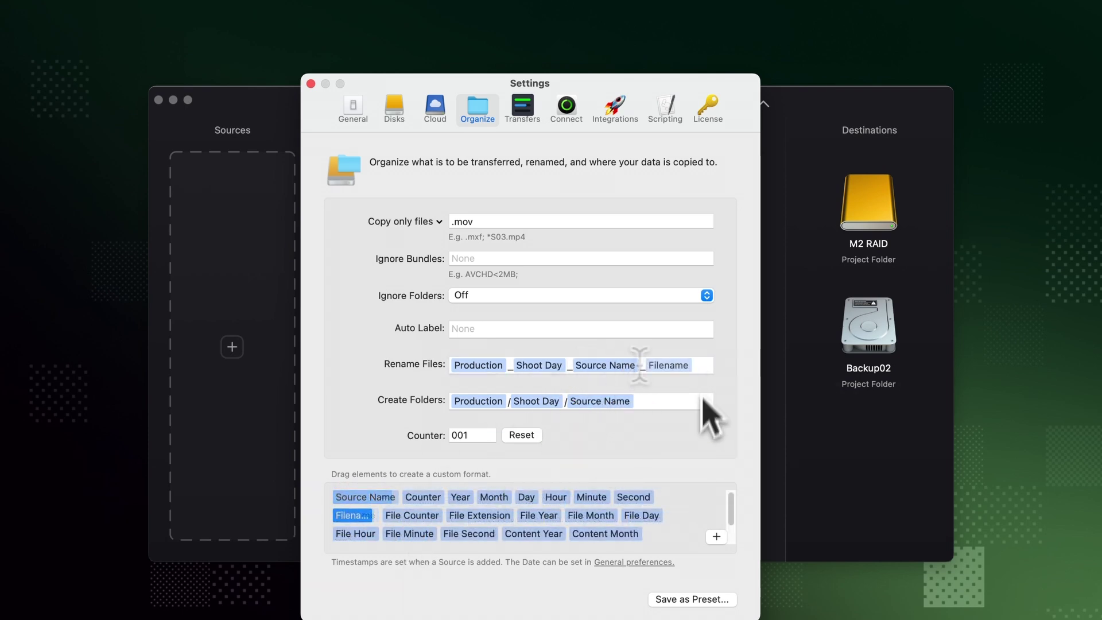
{"action": "left_click", "coordinate": [683, 598]}
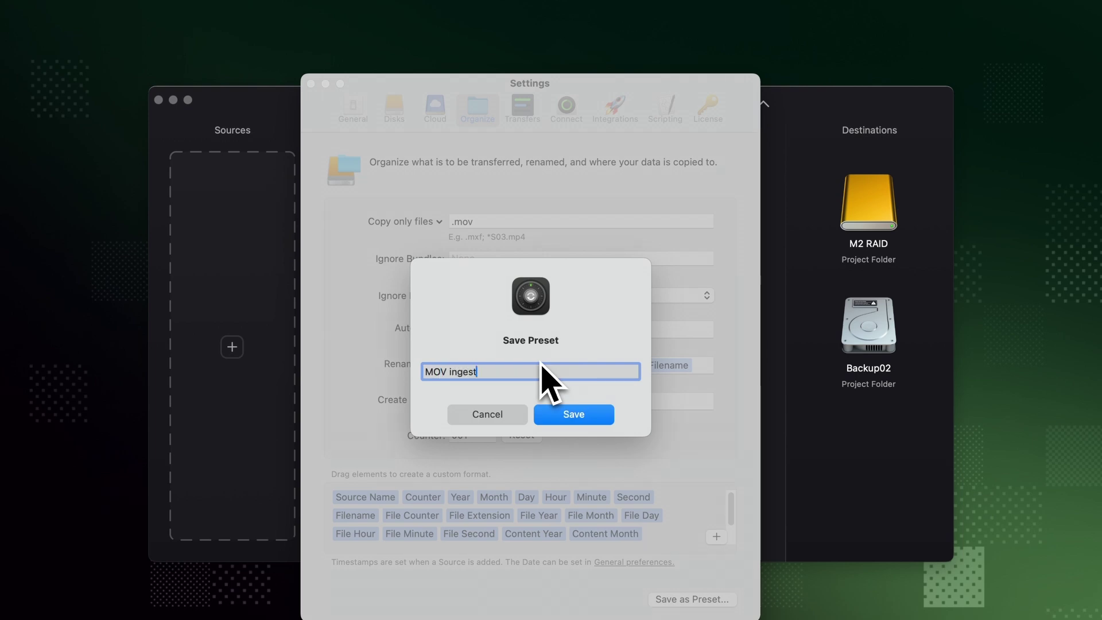
{"action": "left_click", "coordinate": [601, 411]}
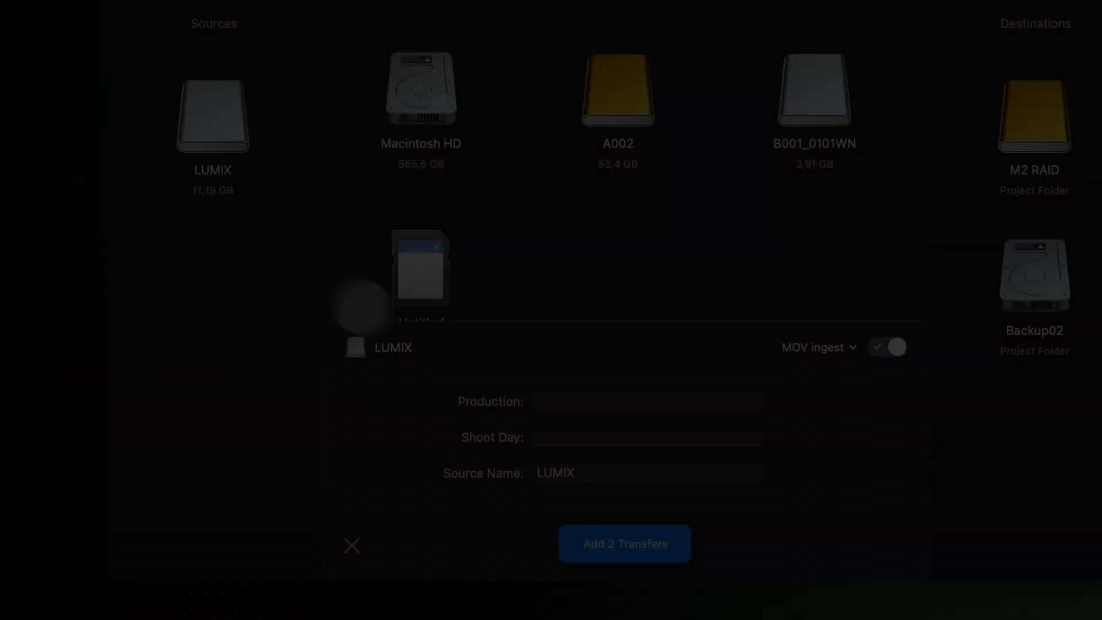
Fill in Production as ProjectX and Shoot Day as 2 for the LUMIX source, and add its two transfers.
{"action": "left_click", "coordinate": [551, 401]}
{"action": "type", "text": "ProjectX"}
{"action": "key", "text": "Tab"}
{"action": "type", "text": "2"}
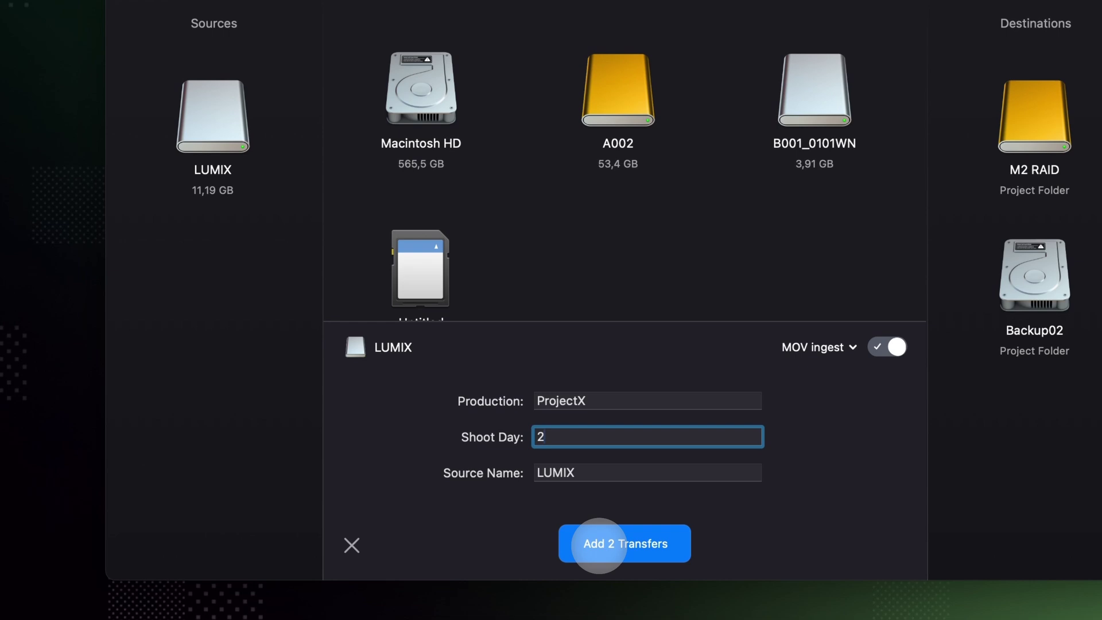
{"action": "left_click", "coordinate": [597, 541]}
Show the M2 RAID destination in Finder, expand the whole ProjectX folder tree, and open the transfer log to check the files.
{"action": "right_click", "coordinate": [917, 156]}
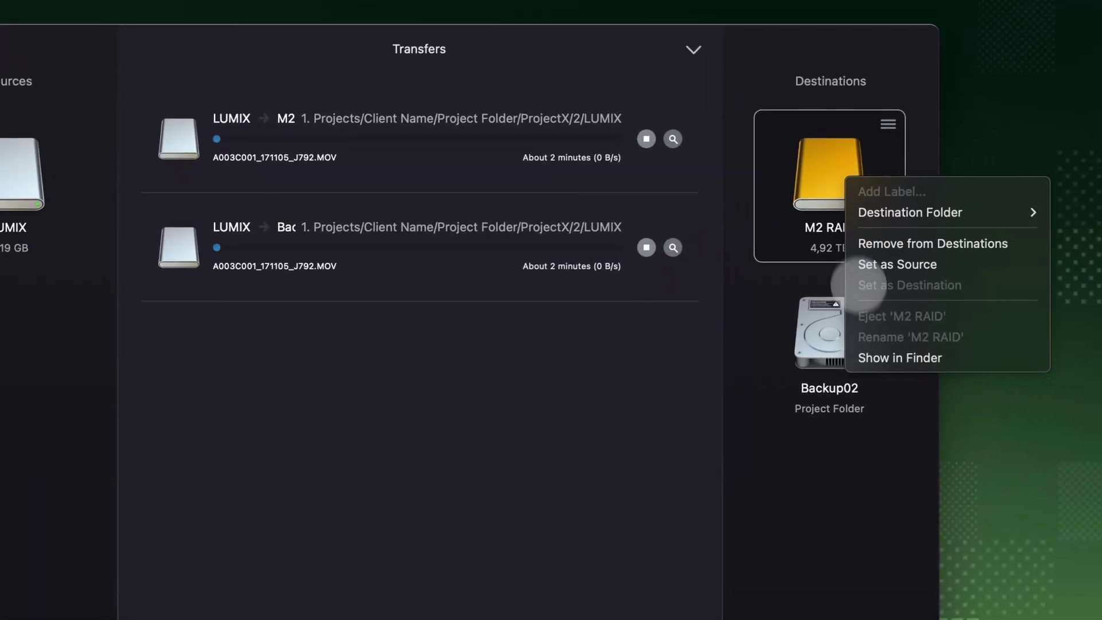
{"action": "left_click", "coordinate": [936, 334]}
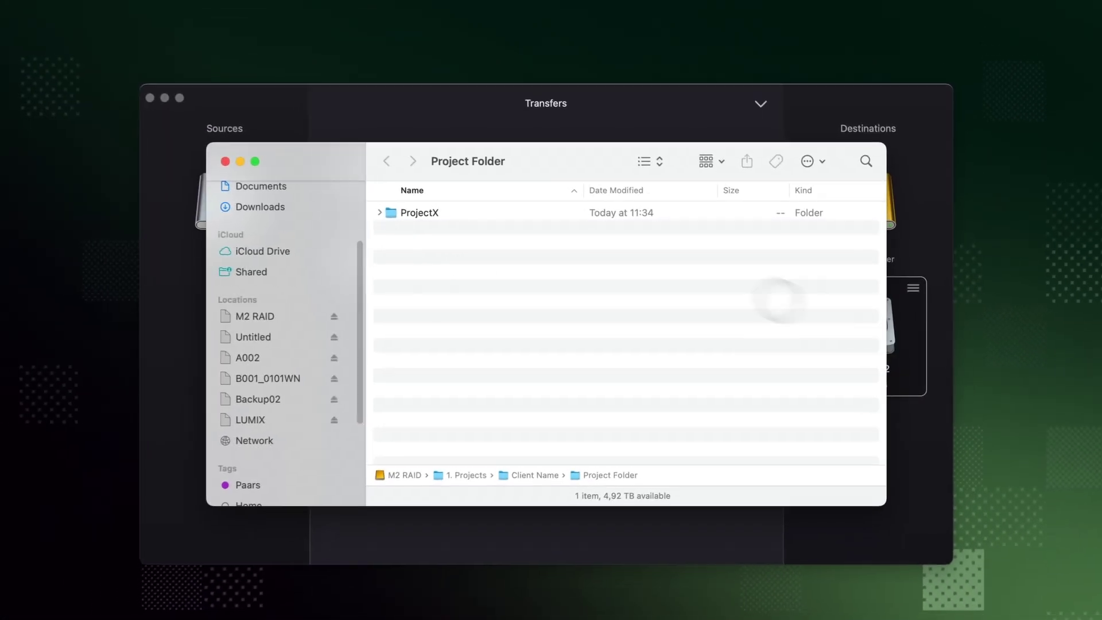
{"action": "left_click", "coordinate": [206, 189], "text": "alt"}
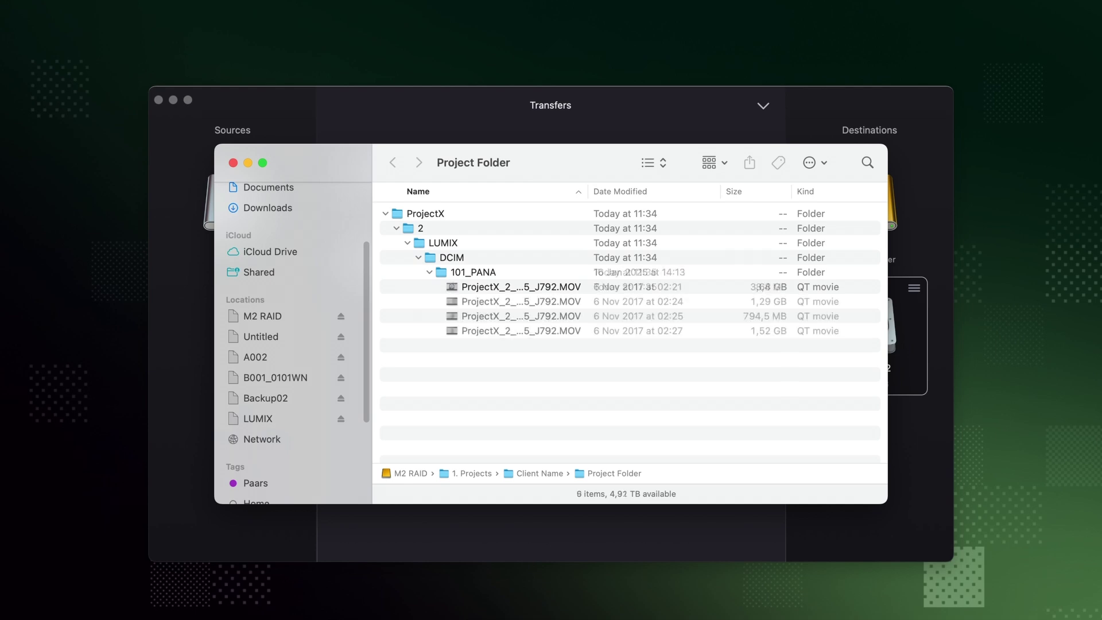
{"action": "double_click", "coordinate": [430, 390]}
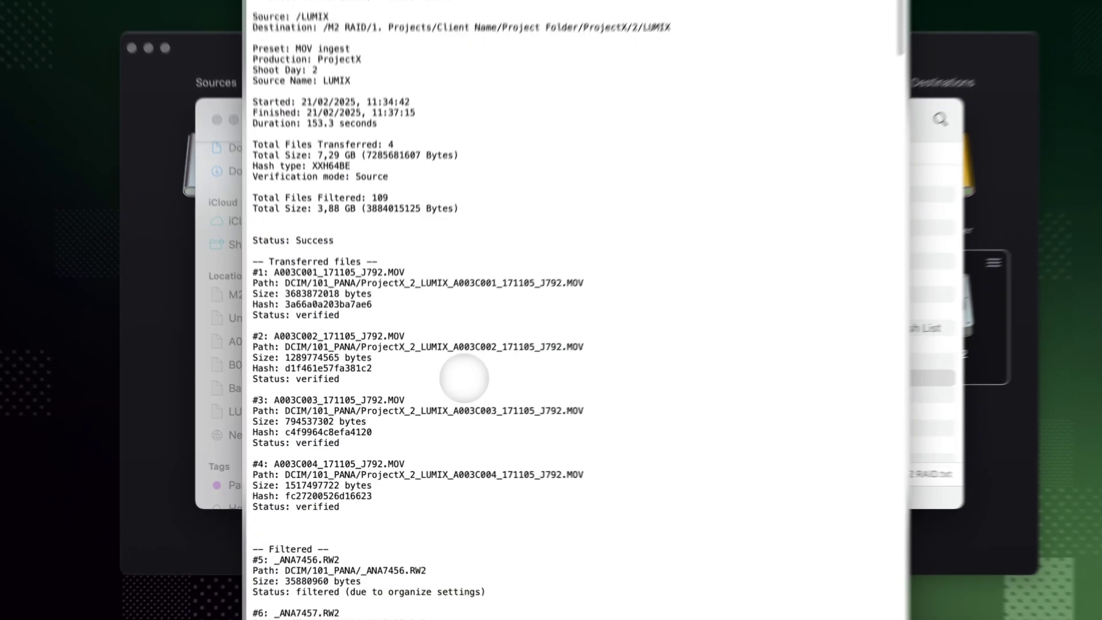